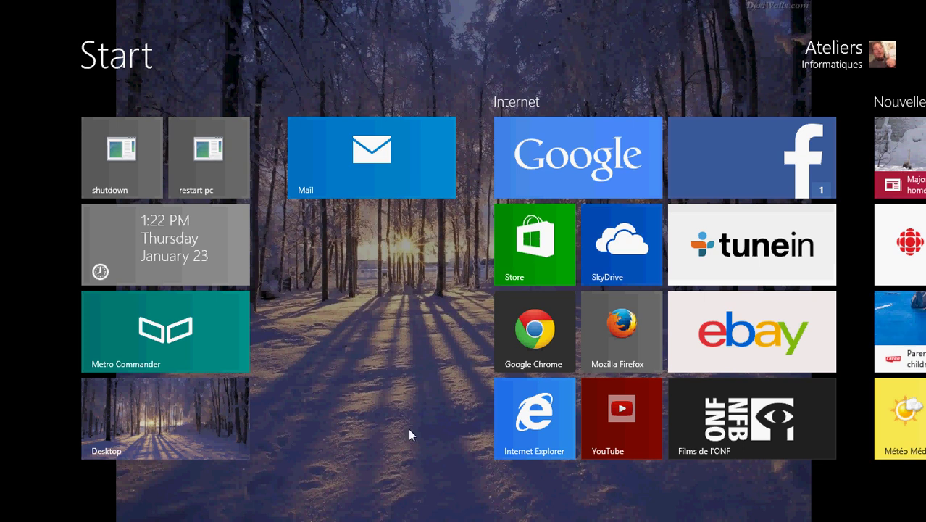
Launch Mail, check the Hotmail inbox, then return to the Gmail inbox
{"action": "left_click", "coordinate": [356, 136]}
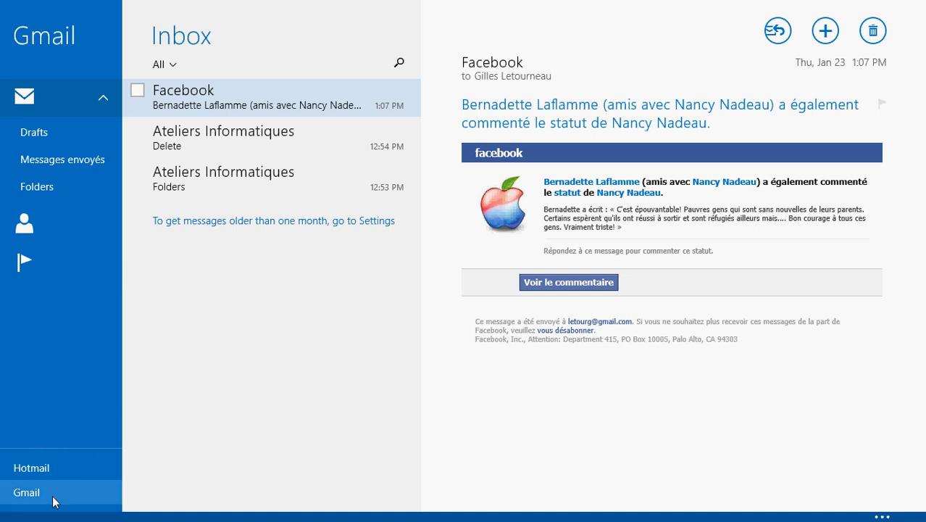
{"action": "left_click", "coordinate": [57, 474]}
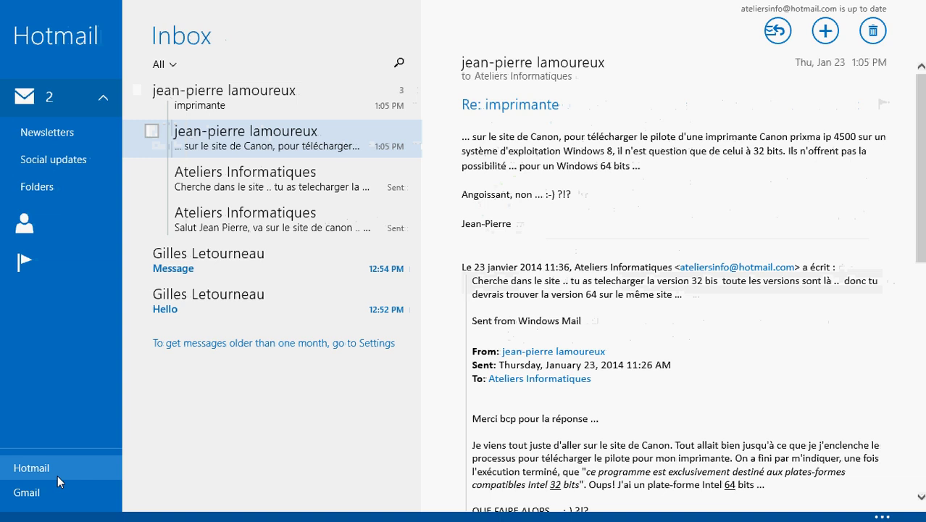
{"action": "left_click", "coordinate": [58, 484]}
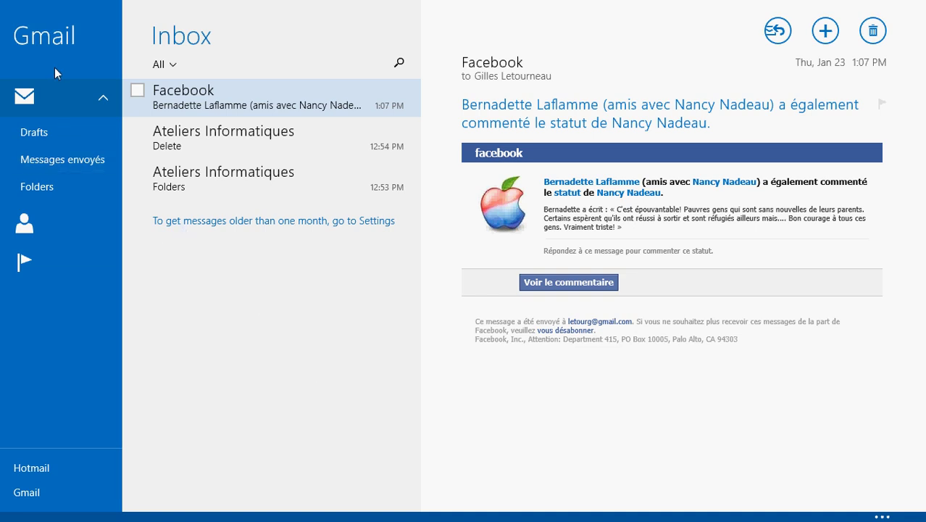
Look through the Delete and Facebook messages, then open the Folders message
{"action": "left_click", "coordinate": [254, 144]}
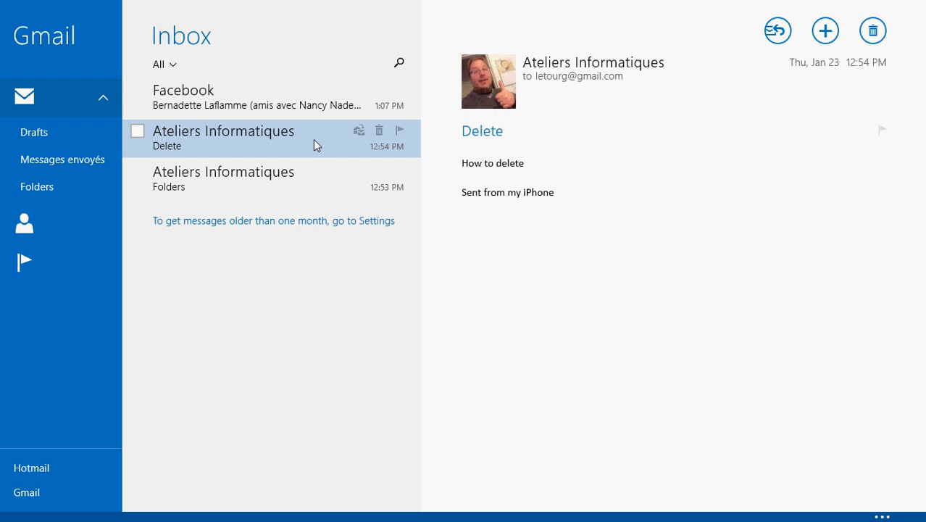
{"action": "left_click", "coordinate": [294, 100]}
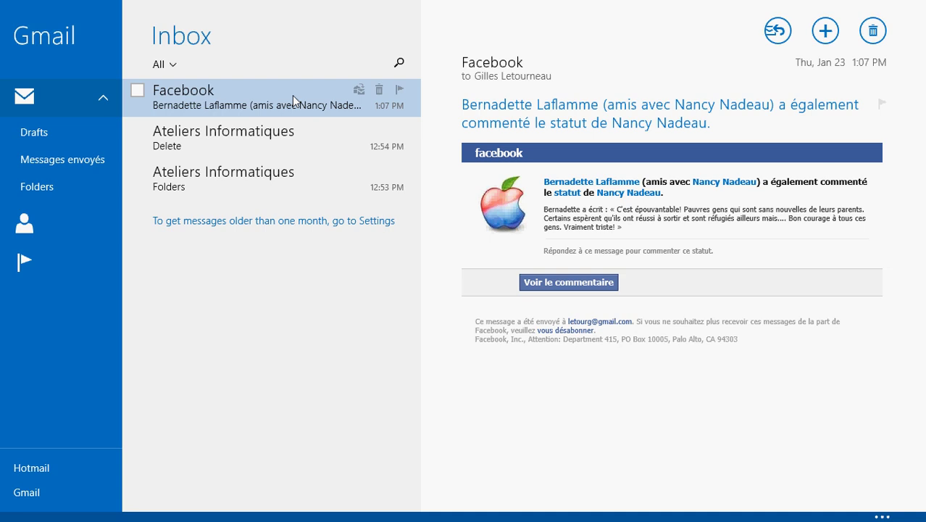
{"action": "left_click", "coordinate": [265, 152]}
{"action": "left_click", "coordinate": [264, 178]}
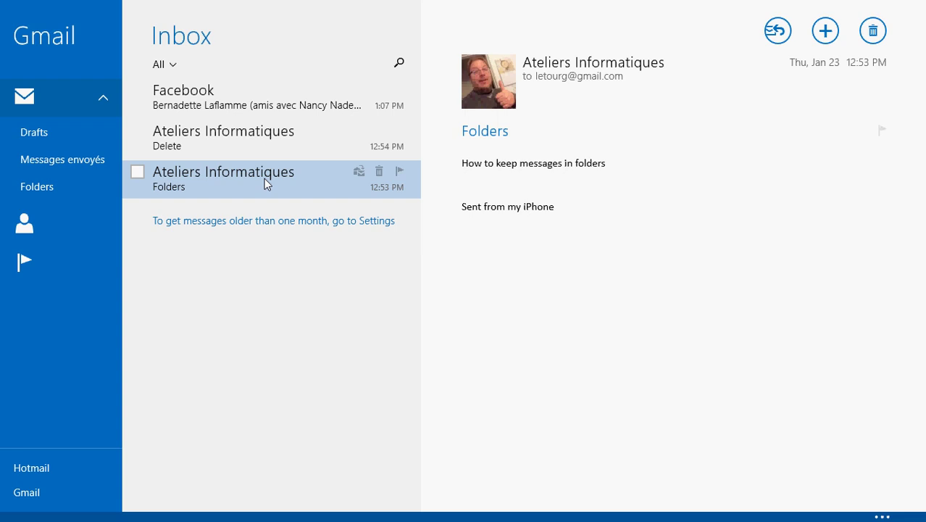
Select the Delete message and trash it from the Gmail inbox
{"action": "left_click", "coordinate": [231, 144]}
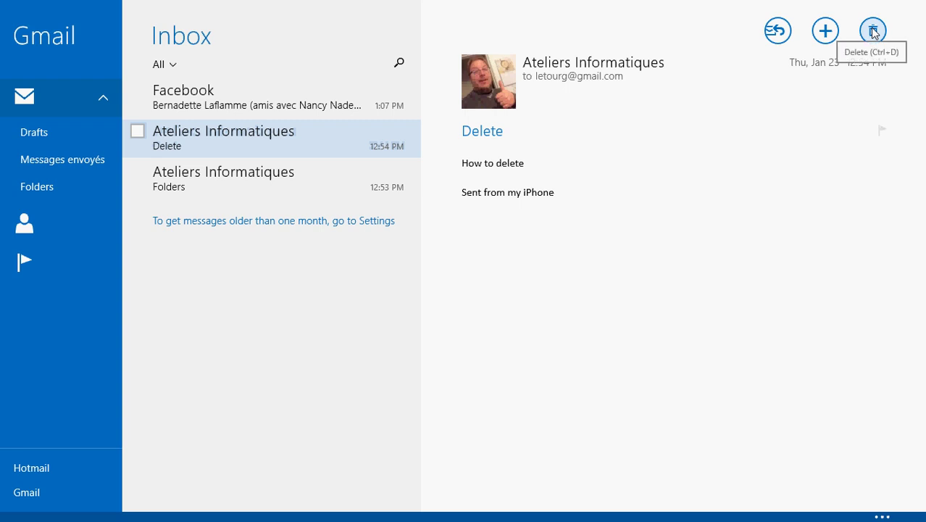
{"action": "left_click", "coordinate": [874, 33]}
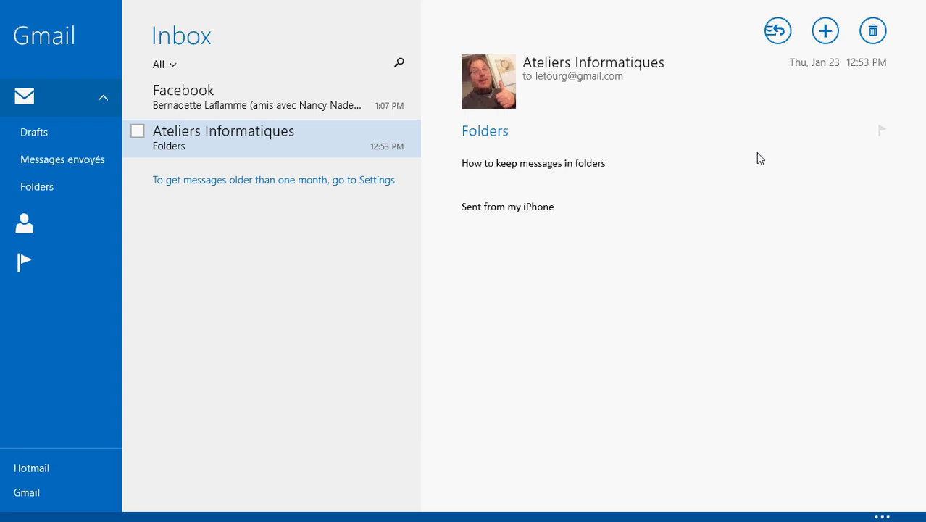
Forward the Facebook notification to the Hotmail account's address
{"action": "left_click", "coordinate": [242, 100]}
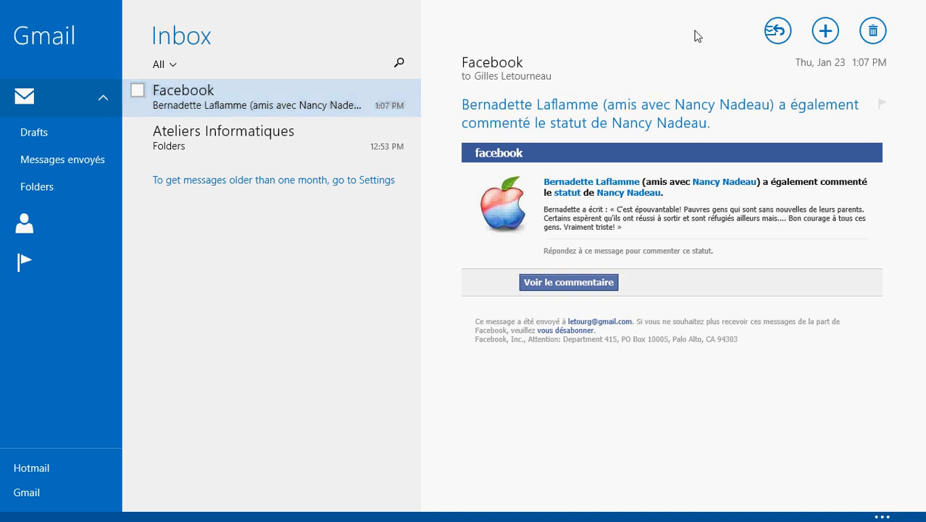
{"action": "left_click", "coordinate": [777, 36]}
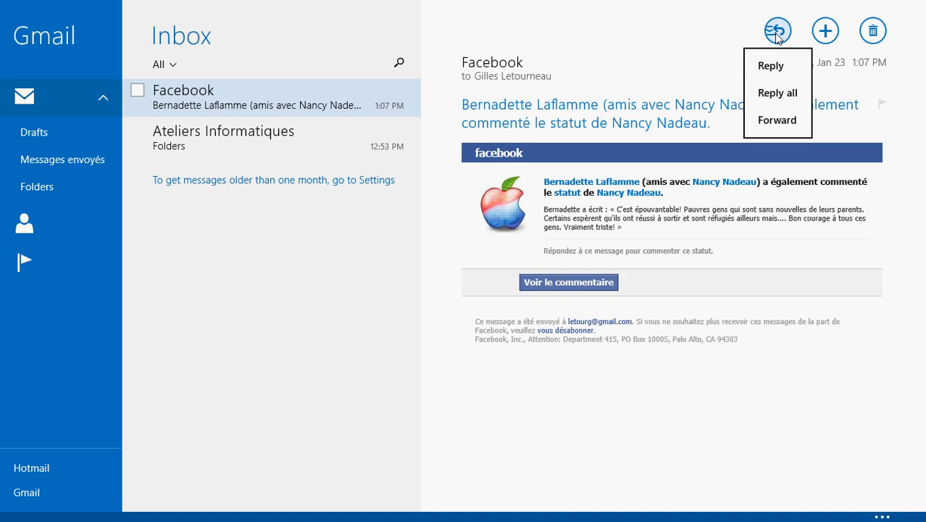
{"action": "left_click", "coordinate": [789, 127]}
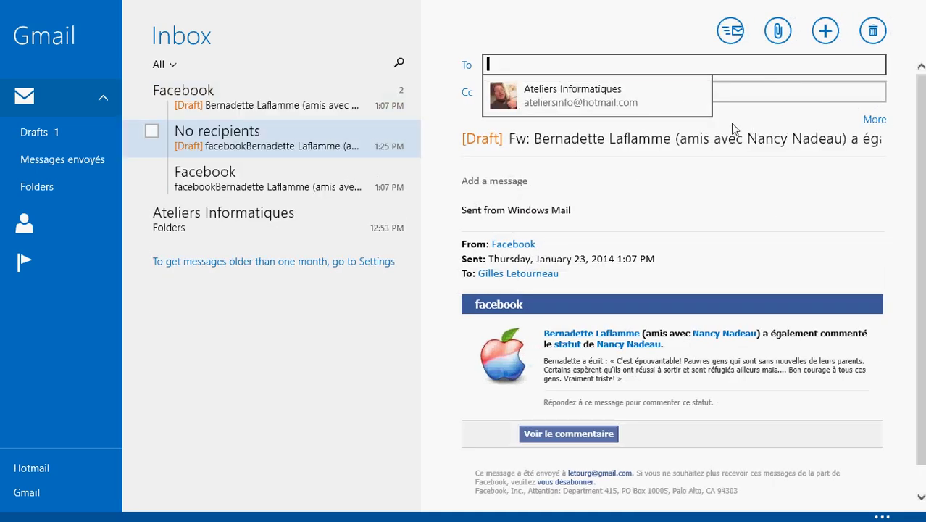
{"action": "left_click", "coordinate": [639, 94]}
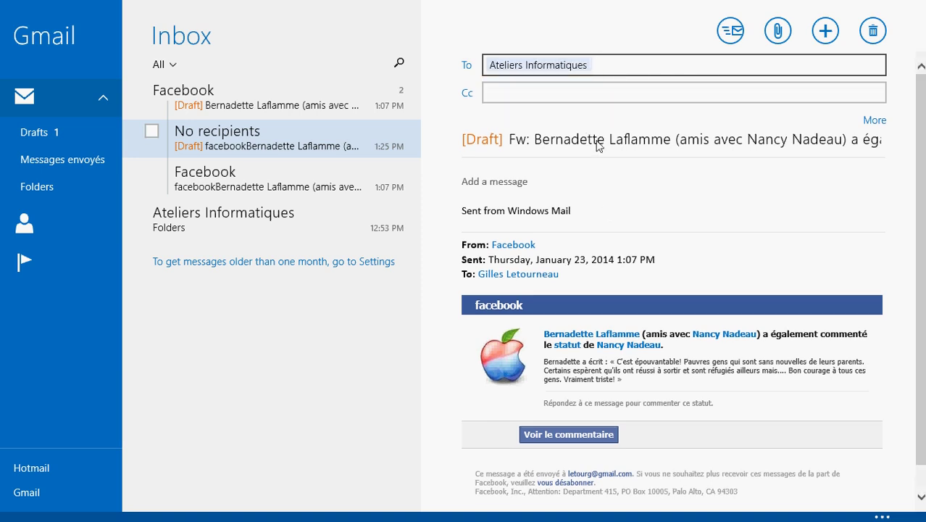
{"action": "left_click", "coordinate": [731, 36]}
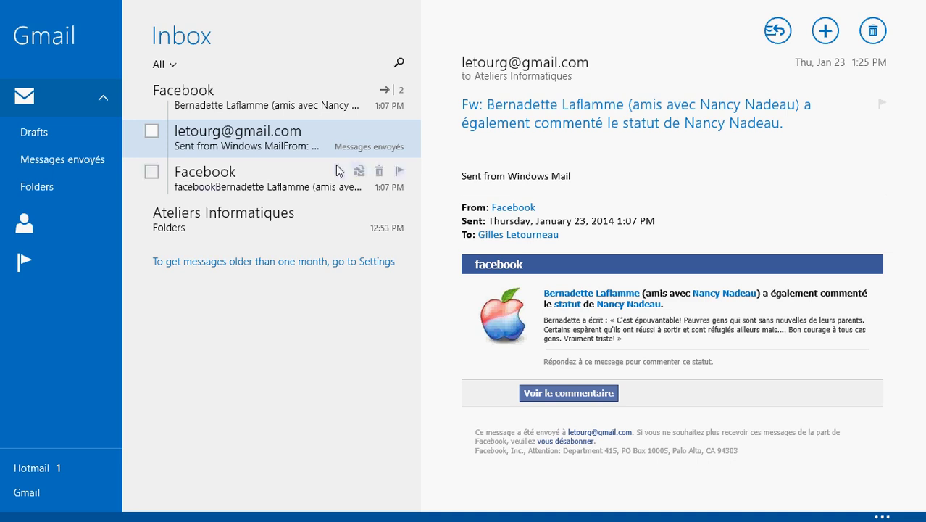
Start a reply to the Hello message in the Hotmail inbox
{"action": "left_click", "coordinate": [52, 468]}
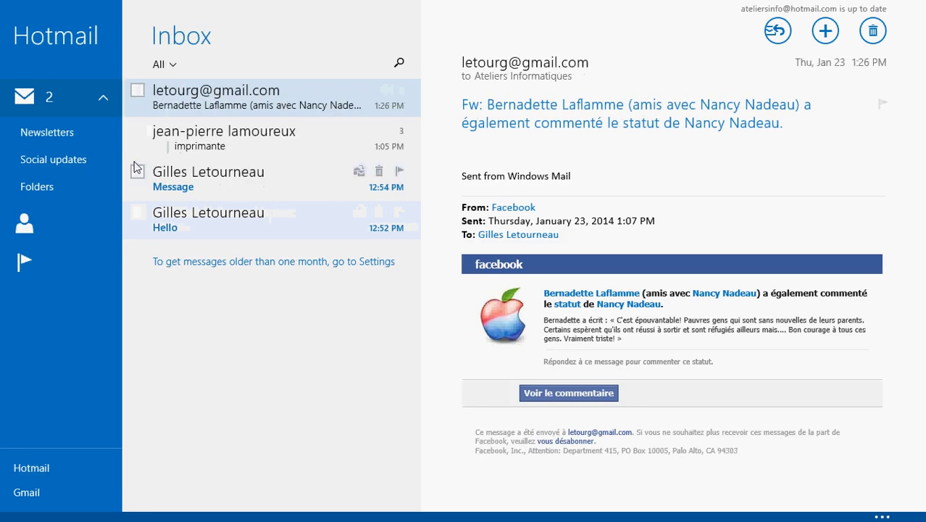
{"action": "left_click", "coordinate": [210, 218]}
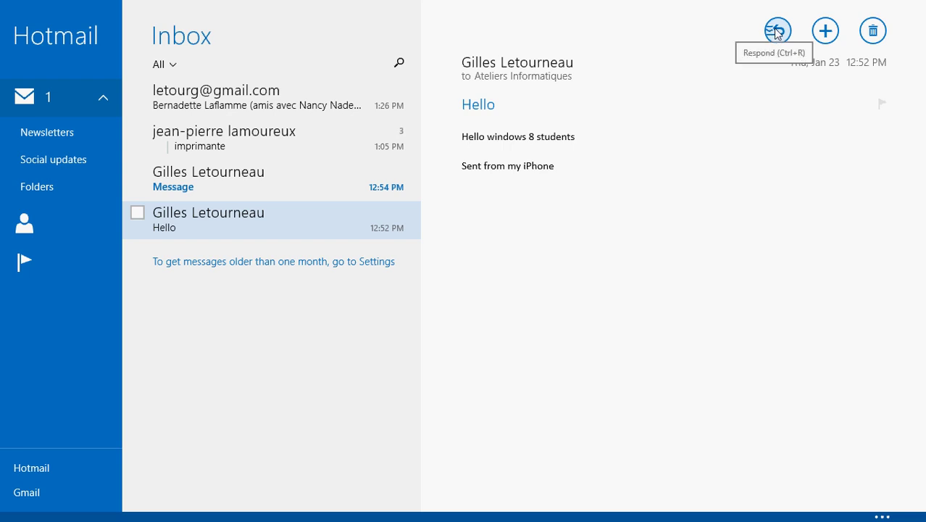
{"action": "left_click", "coordinate": [776, 32]}
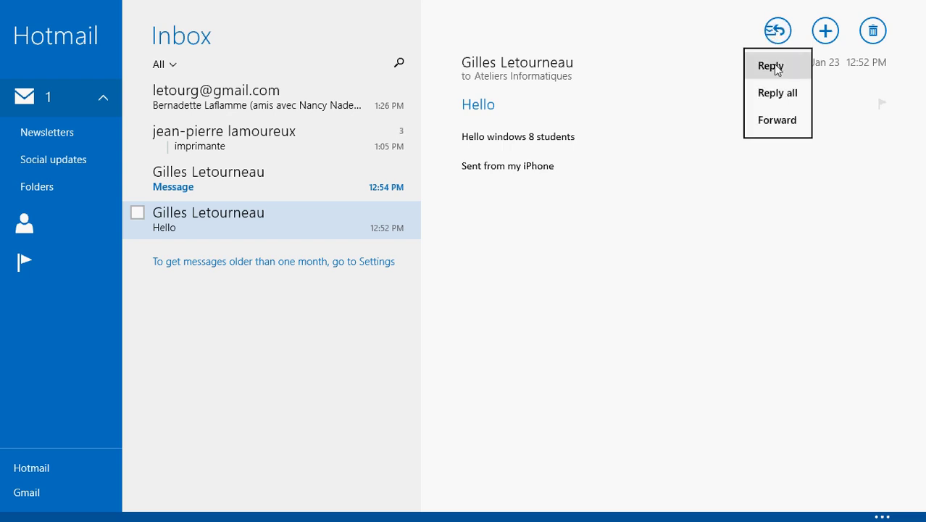
{"action": "left_click", "coordinate": [772, 66]}
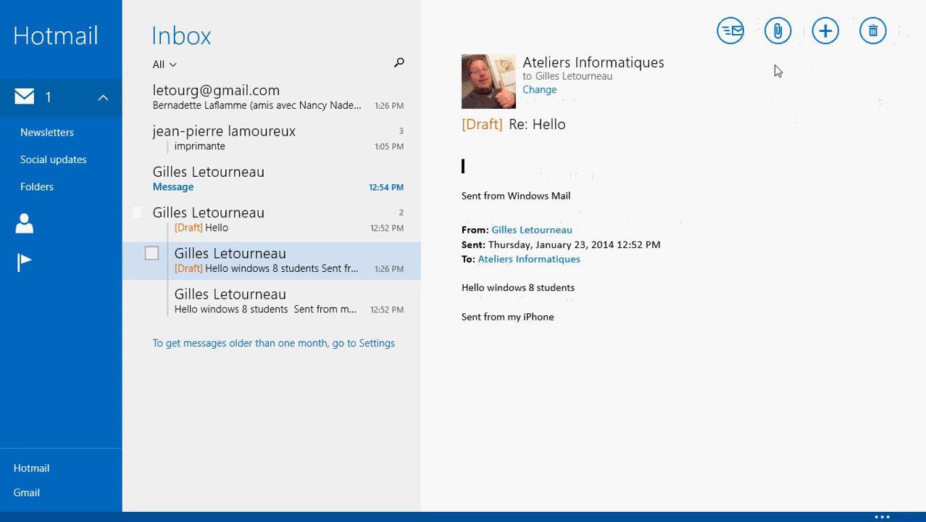
Write 'hello I have received your email' as the reply text and review it
{"action": "type", "text": "hello "}
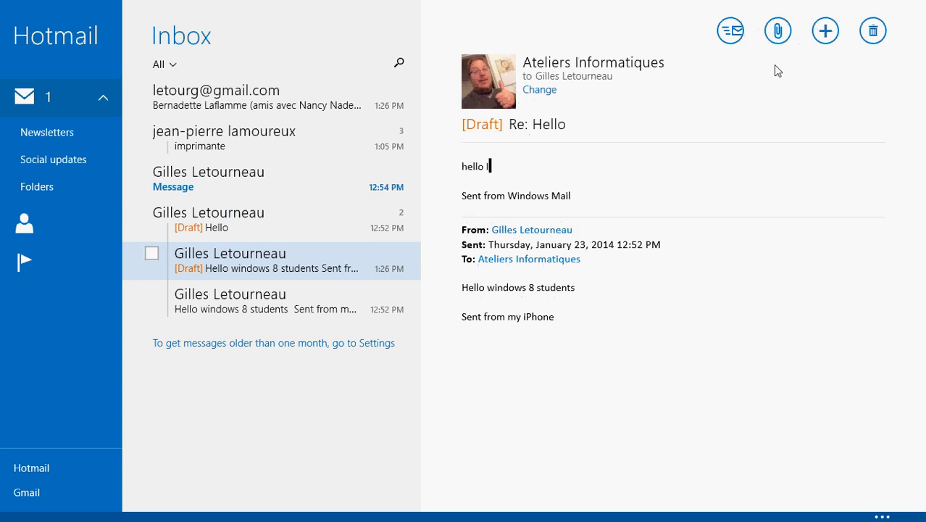
{"action": "type", "text": "I have received your email"}
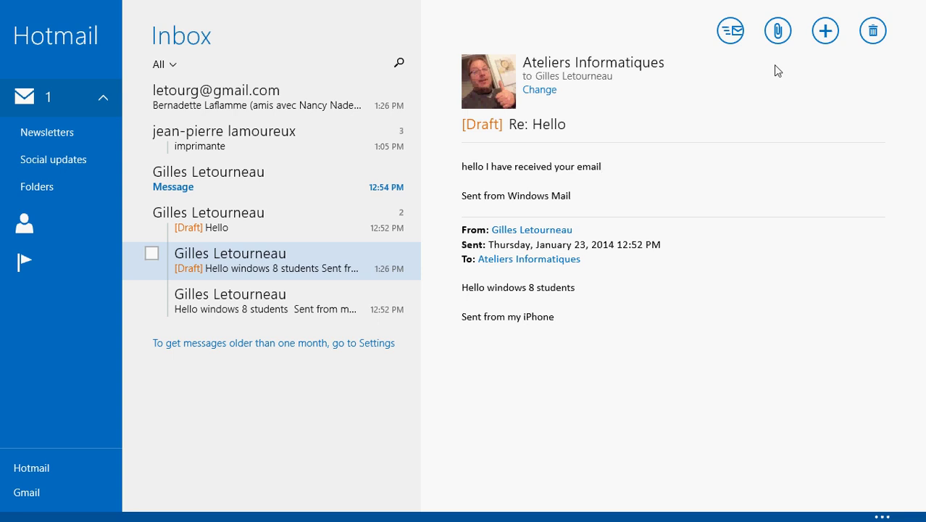
{"action": "key", "text": "Down"}
{"action": "key", "text": "Down"}
{"action": "key", "text": "Down"}
{"action": "key", "text": "Down"}
{"action": "key", "text": "Down"}
{"action": "key", "text": "Down"}
{"action": "key", "text": "Down"}
{"action": "key", "text": "Down"}
{"action": "key", "text": "Down"}
{"action": "key", "text": "Down"}
{"action": "key", "text": "Up"}
{"action": "key", "text": "Up"}
{"action": "key", "text": "Up"}
{"action": "key", "text": "Up"}
{"action": "key", "text": "Up"}
{"action": "key", "text": "Up"}
{"action": "key", "text": "Up"}
{"action": "key", "text": "Down"}
Send the Re: Hello reply from the Hotmail account
{"action": "left_click", "coordinate": [654, 187]}
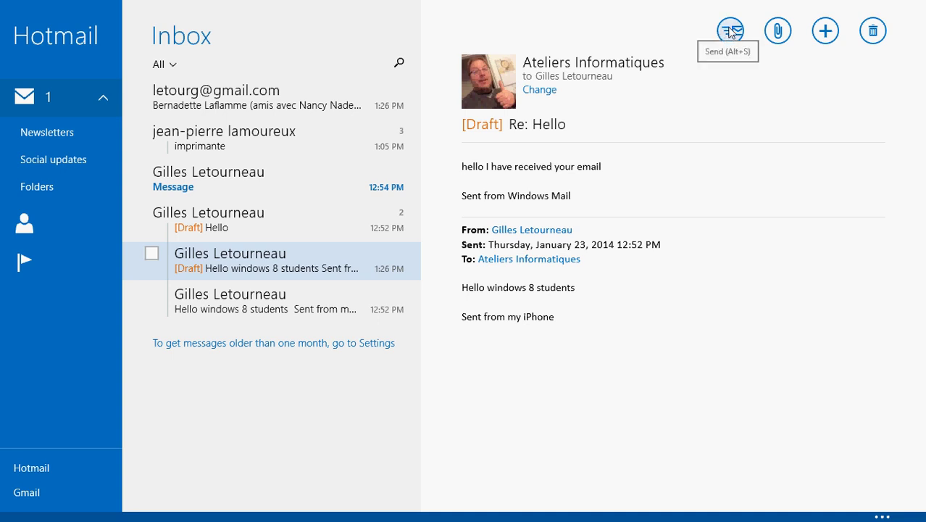
{"action": "left_click", "coordinate": [731, 32]}
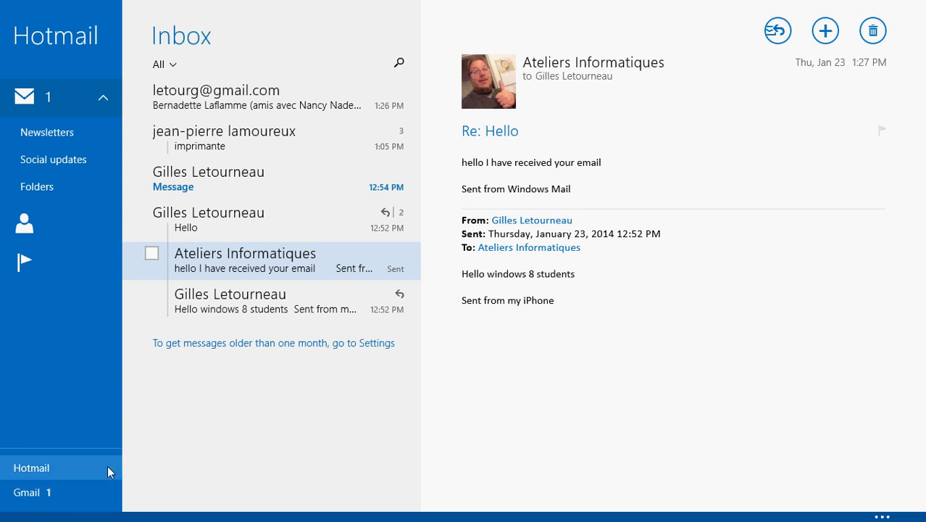
Refresh the Hotmail inbox and start a new message
{"action": "left_click", "coordinate": [80, 471]}
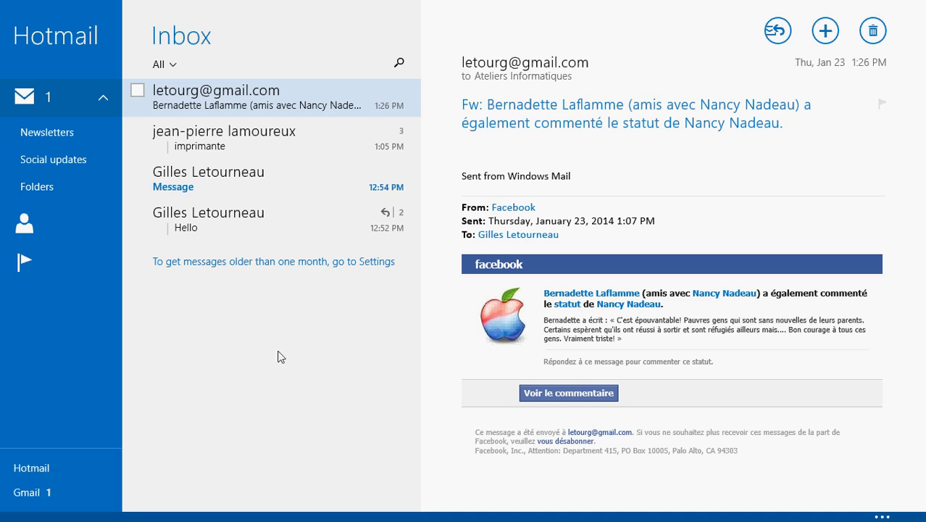
{"action": "left_click", "coordinate": [829, 36]}
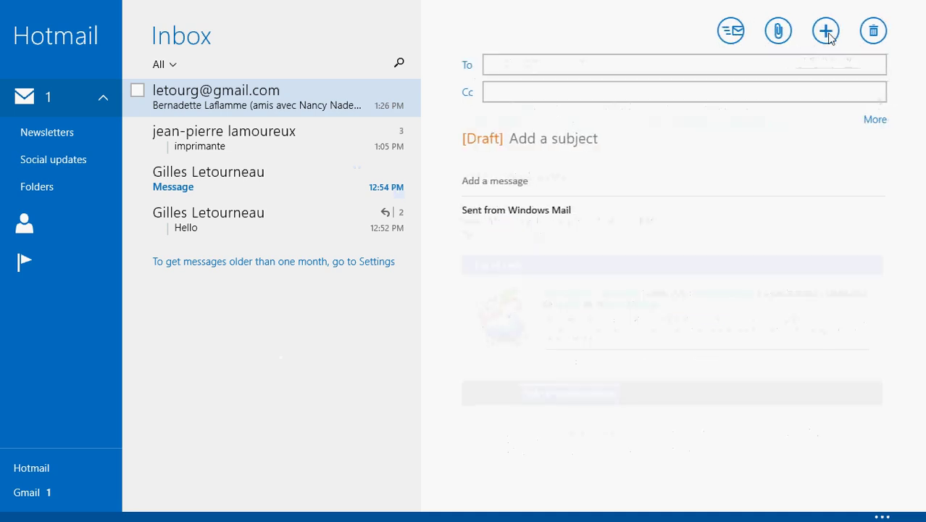
{"action": "left_click", "coordinate": [782, 166]}
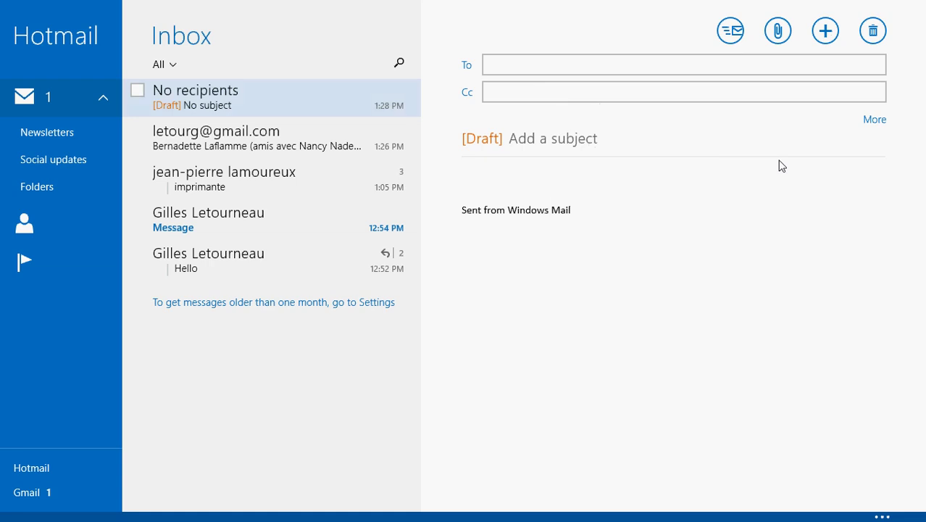
{"action": "left_click", "coordinate": [547, 73]}
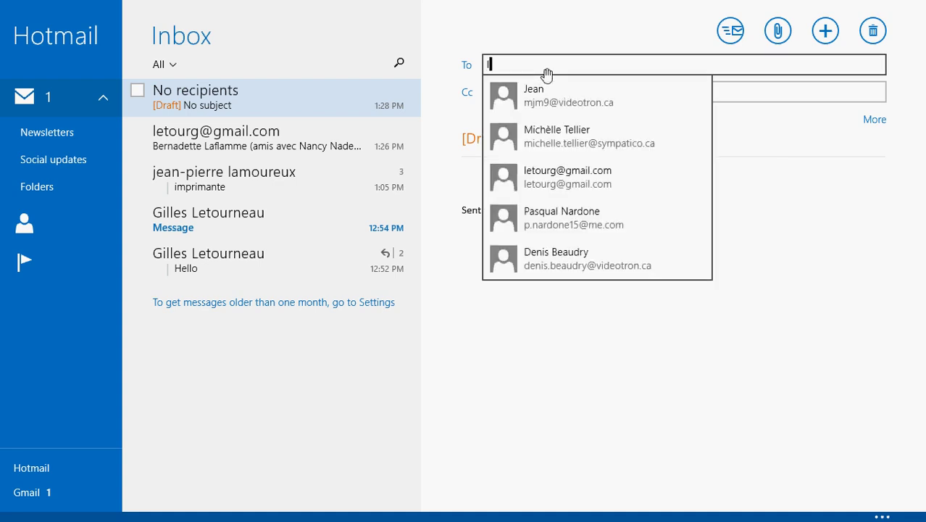
{"action": "left_click", "coordinate": [548, 32]}
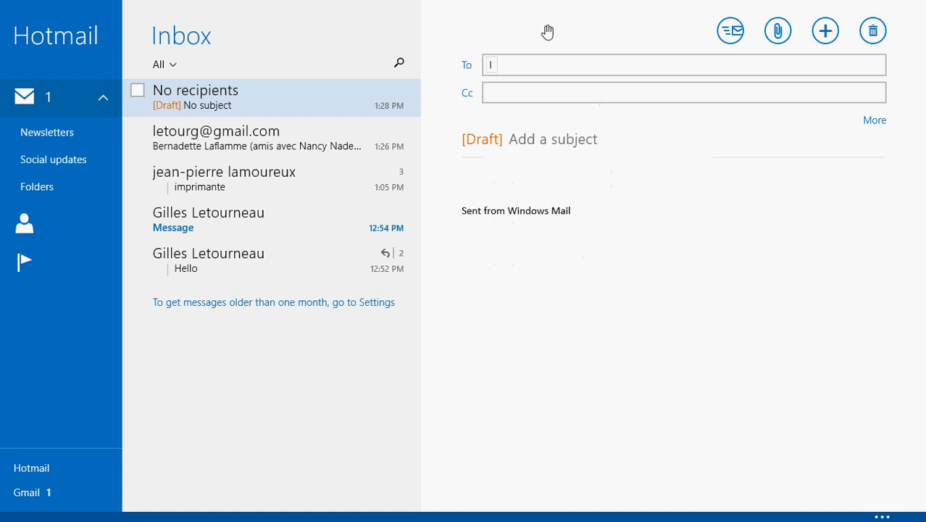
Enter the Gmail contact's address as the recipient, picking it from the suggestions
{"action": "left_click", "coordinate": [520, 70]}
{"action": "type", "text": "etourg"}
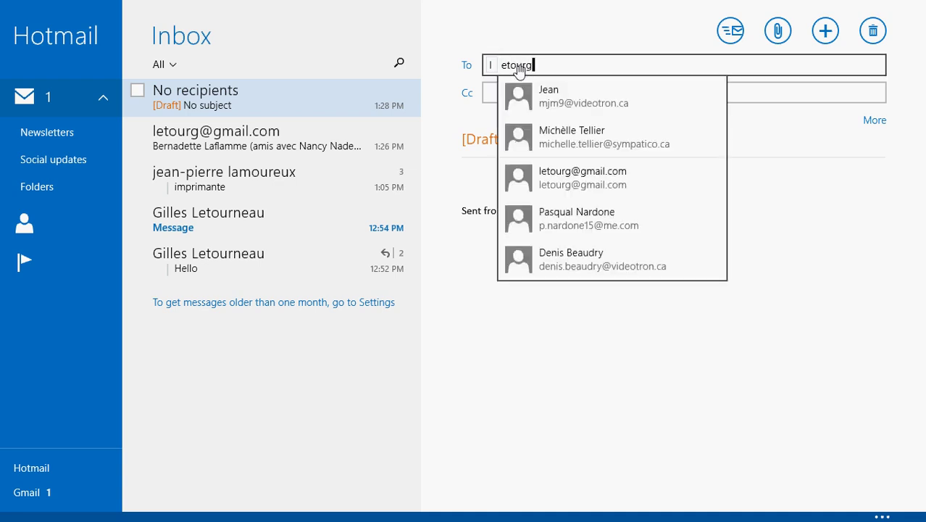
{"action": "key", "text": "BackSpace"}
{"action": "key", "text": "BackSpace"}
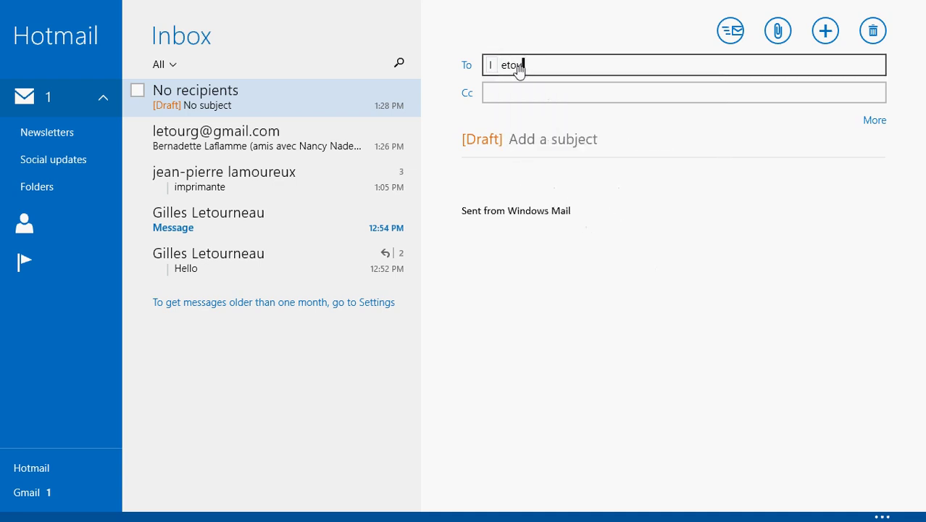
{"action": "key", "text": "BackSpace"}
{"action": "key", "text": "BackSpace"}
{"action": "key", "text": "BackSpace"}
{"action": "key", "text": "BackSpace"}
{"action": "key", "text": "BackSpace"}
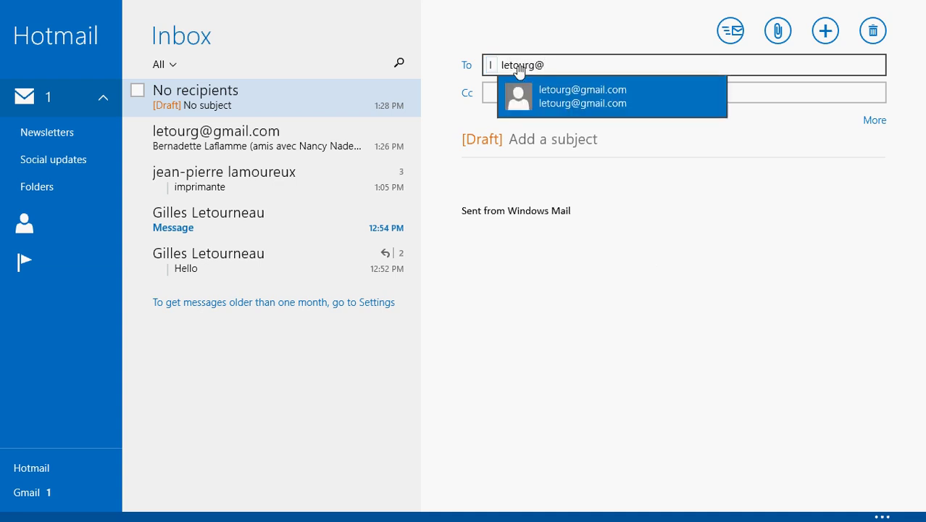
{"action": "left_click", "coordinate": [555, 101]}
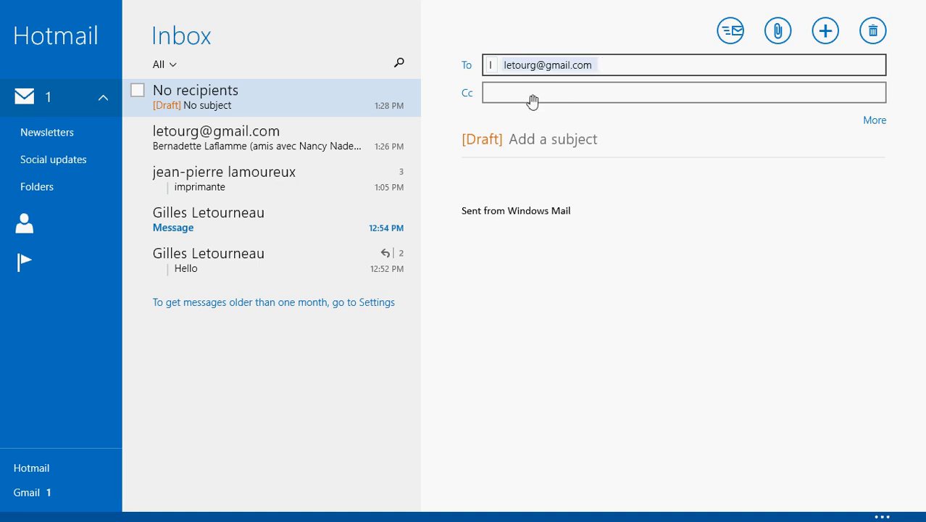
Place the cursor on the draft's 'Add a subject' line
{"action": "left_click", "coordinate": [624, 152]}
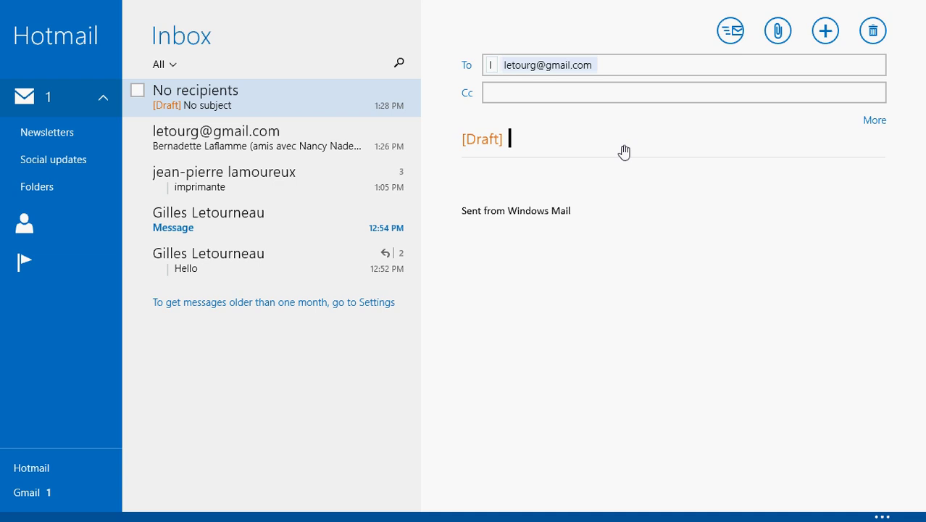
Enter the subject 'contract' and begin the body with 'hello,'
{"action": "type", "text": "contract"}
{"action": "left_click", "coordinate": [490, 189]}
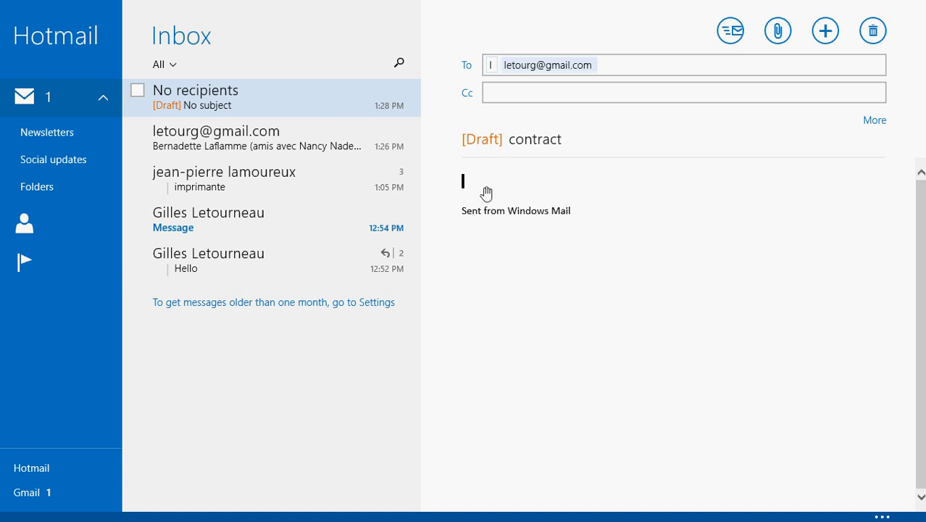
{"action": "type", "text": "hello,"}
{"action": "key", "text": "Return"}
{"action": "key", "text": "Return"}
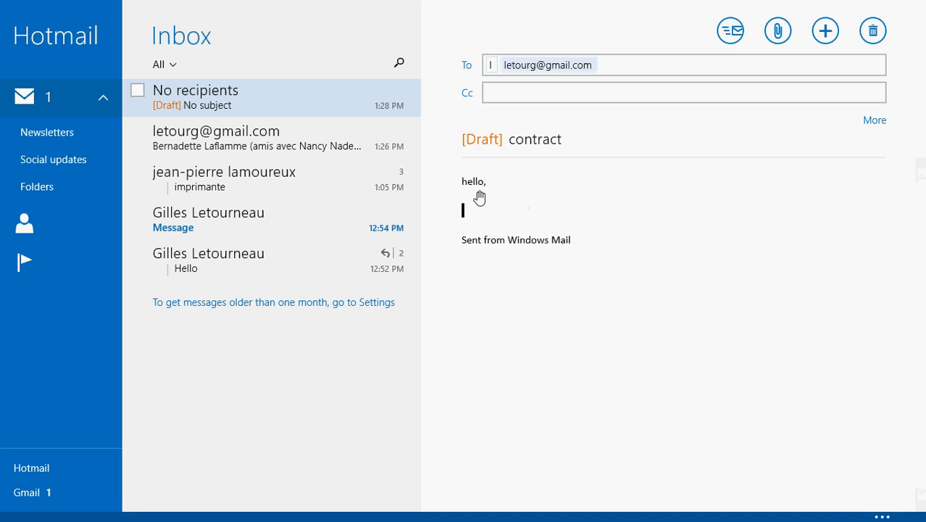
Write 'I want to talk to you about the contract' and sign with the sender's name
{"action": "type", "text": "I want to talk to you about the contract"}
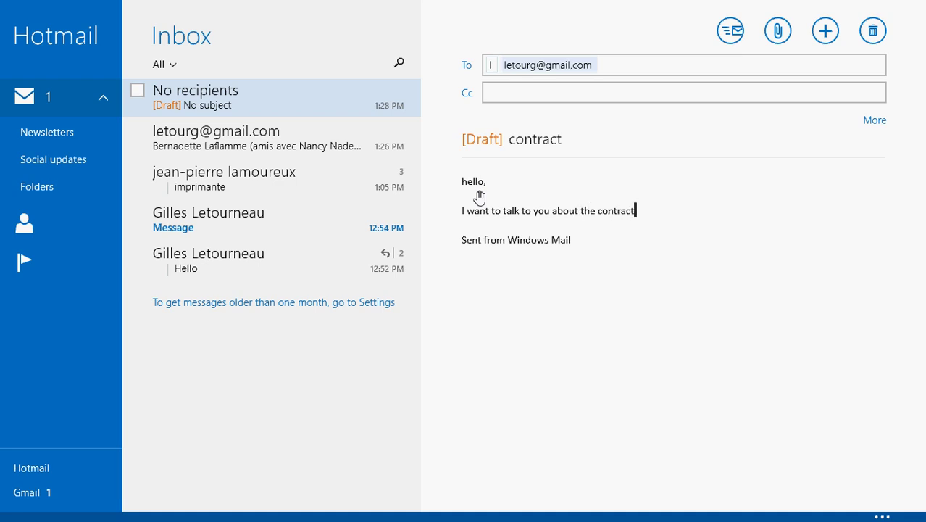
{"action": "key", "text": "Return"}
{"action": "key", "text": "Return"}
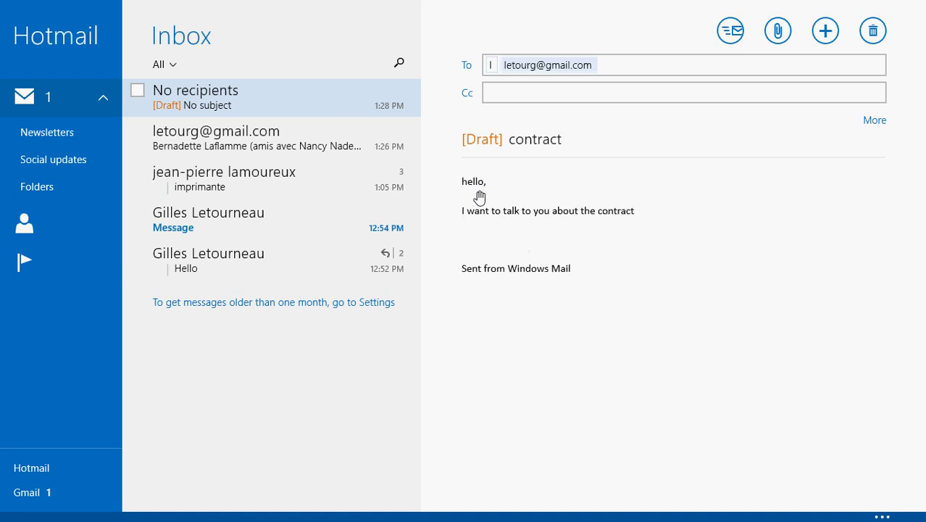
{"action": "type", "text": "Gilles"}
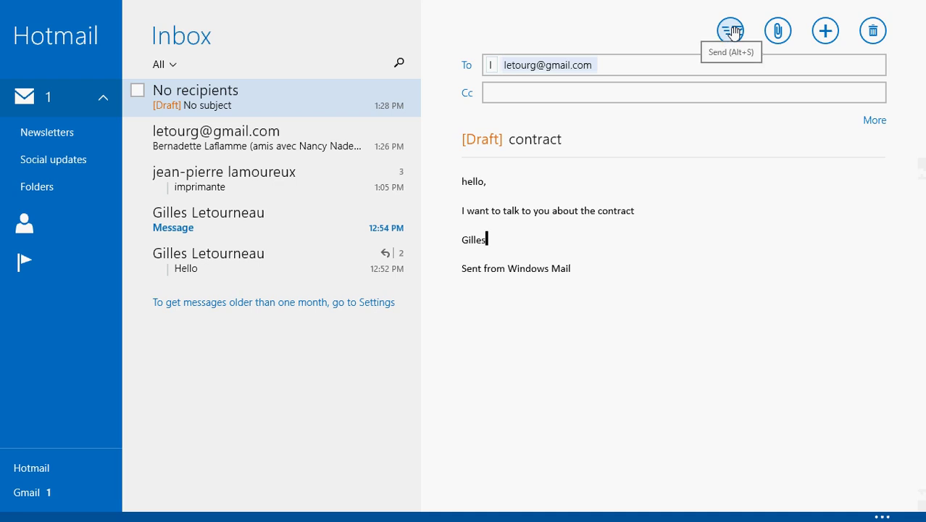
Replace the rejected recipient with the Gmail contact suggestion and send the contract message
{"action": "left_click", "coordinate": [734, 32]}
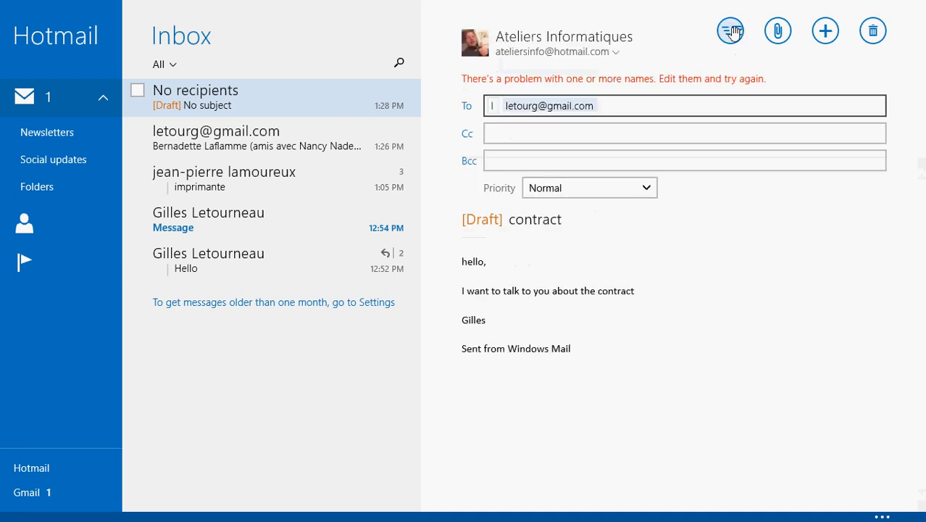
{"action": "left_click", "coordinate": [504, 107]}
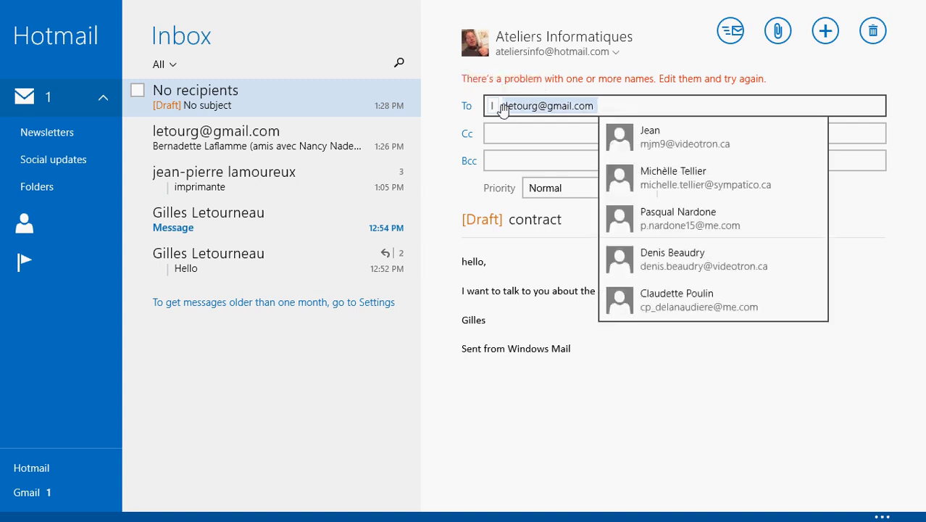
{"action": "left_click", "coordinate": [503, 107]}
{"action": "key", "text": "BackSpace"}
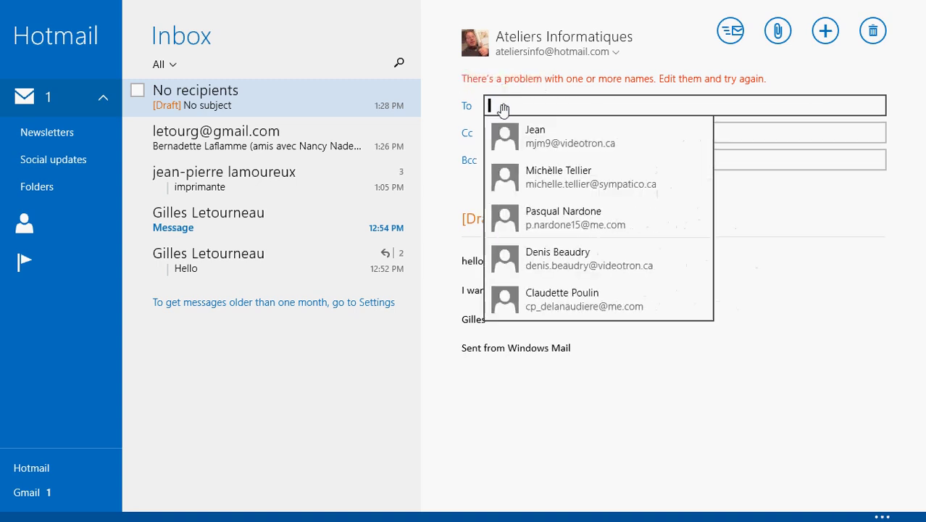
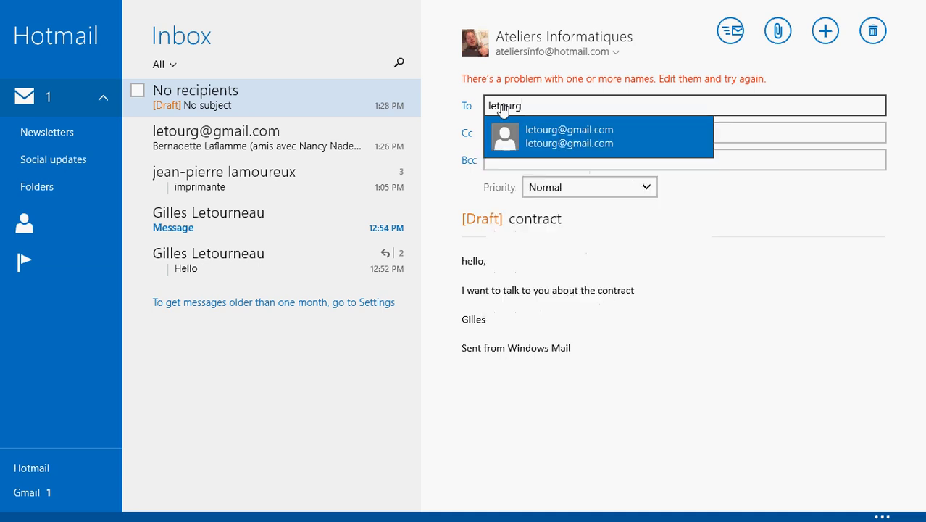
{"action": "left_click", "coordinate": [527, 135]}
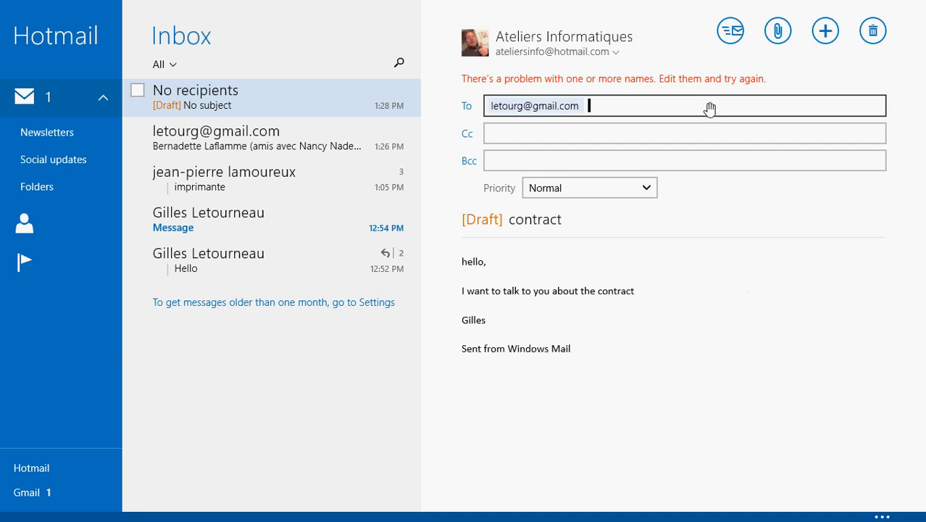
{"action": "left_click", "coordinate": [731, 31]}
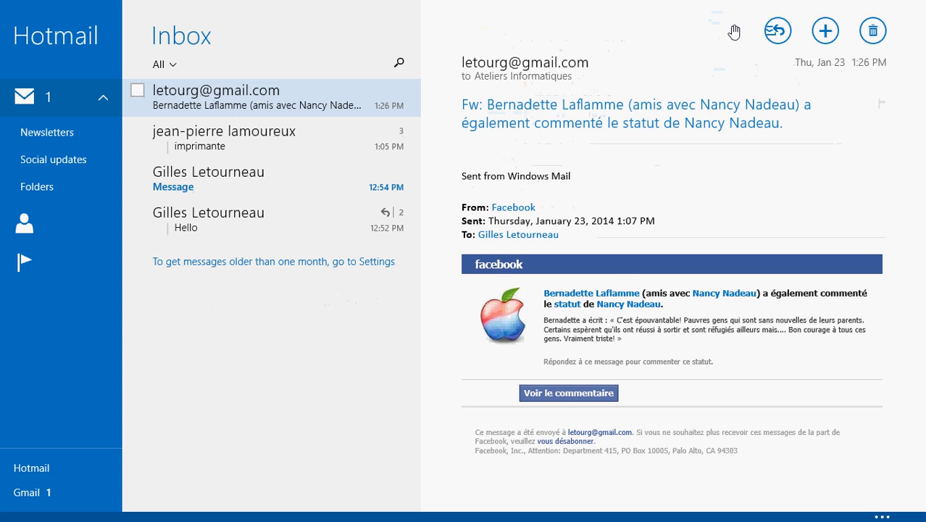
Close the charms bar and switch to the Gmail inbox showing the new contract message
{"action": "key", "text": "super+c"}
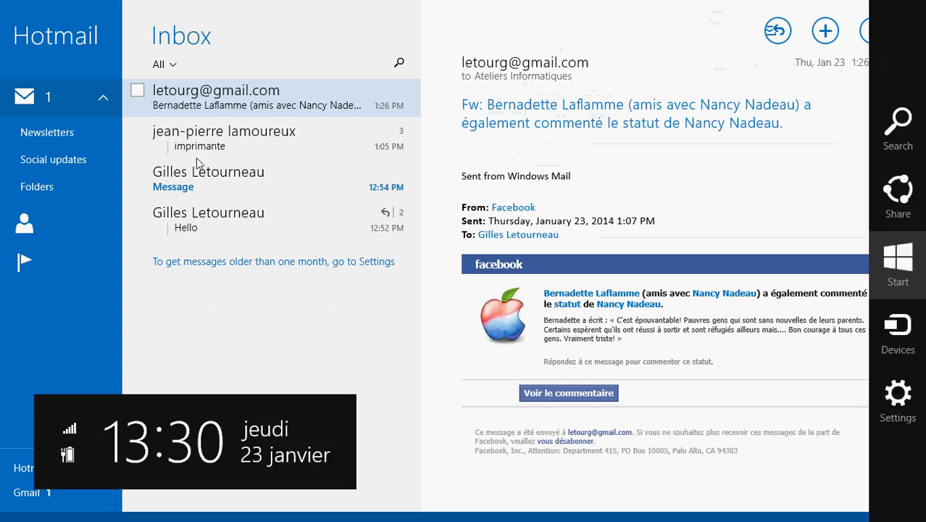
{"action": "left_click", "coordinate": [94, 292]}
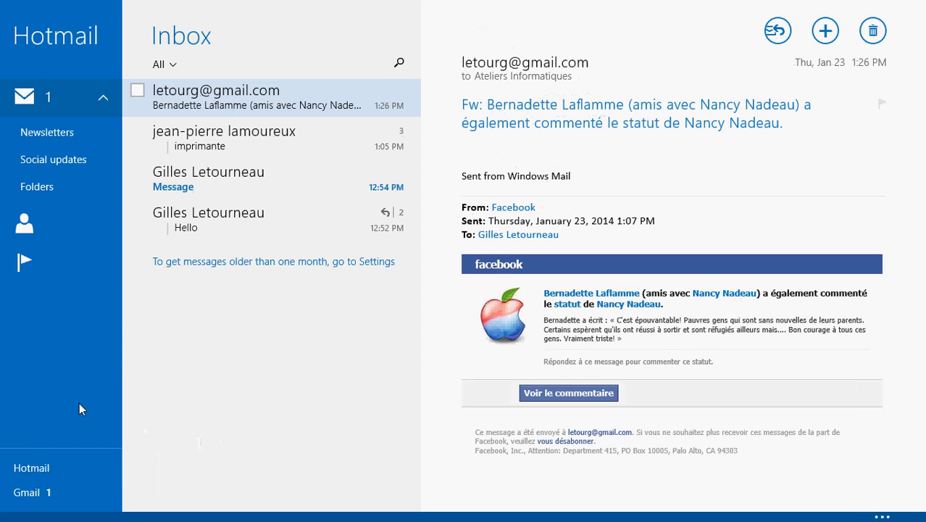
{"action": "left_click", "coordinate": [52, 494]}
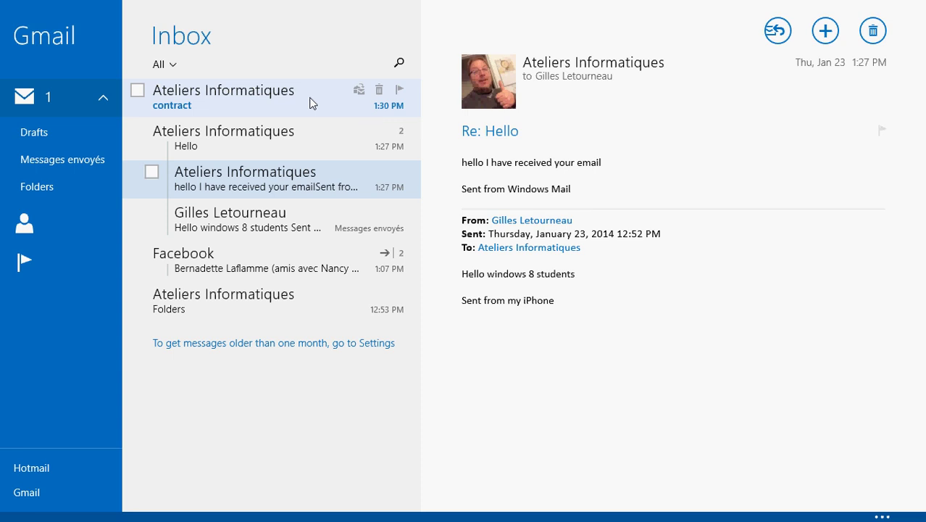
Open the 'contract' message at the top of the Gmail inbox to read it
{"action": "left_click", "coordinate": [311, 103]}
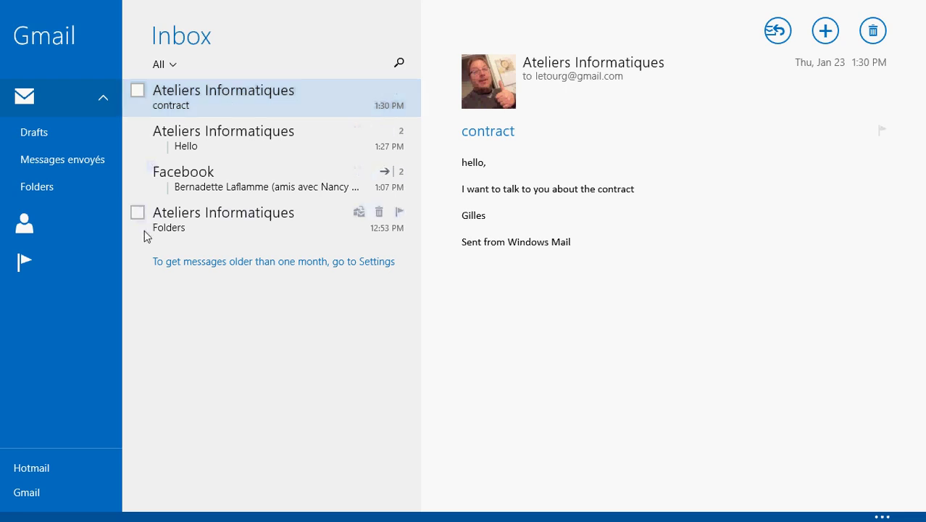
Go from Mail to the Start screen and open the Desktop tile
{"action": "key", "text": "super"}
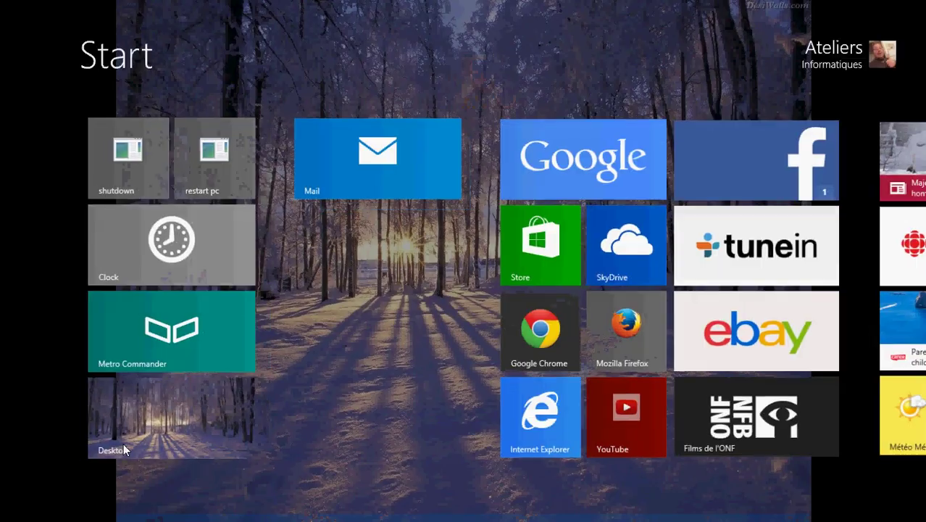
{"action": "scroll", "coordinate": [124, 450], "scroll_direction": "down", "scroll_amount": 5}
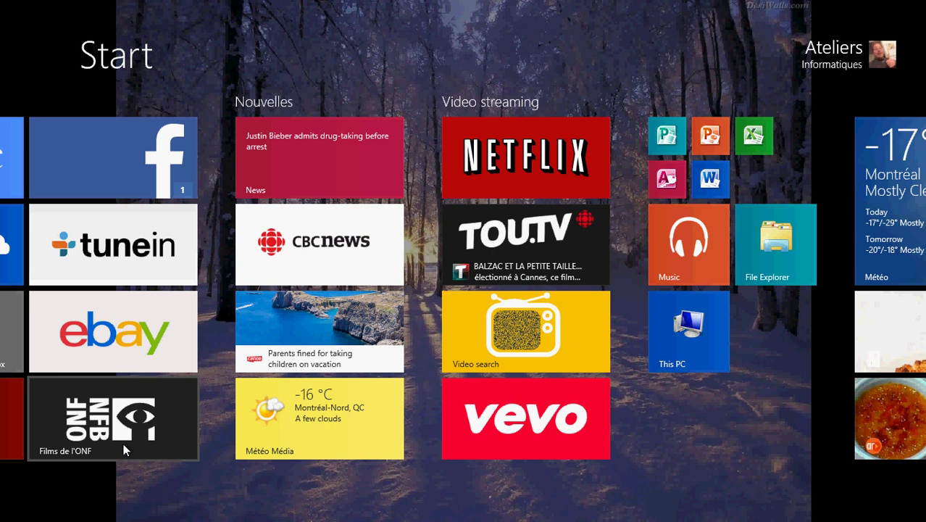
{"action": "scroll", "coordinate": [123, 450], "scroll_direction": "up", "scroll_amount": 5}
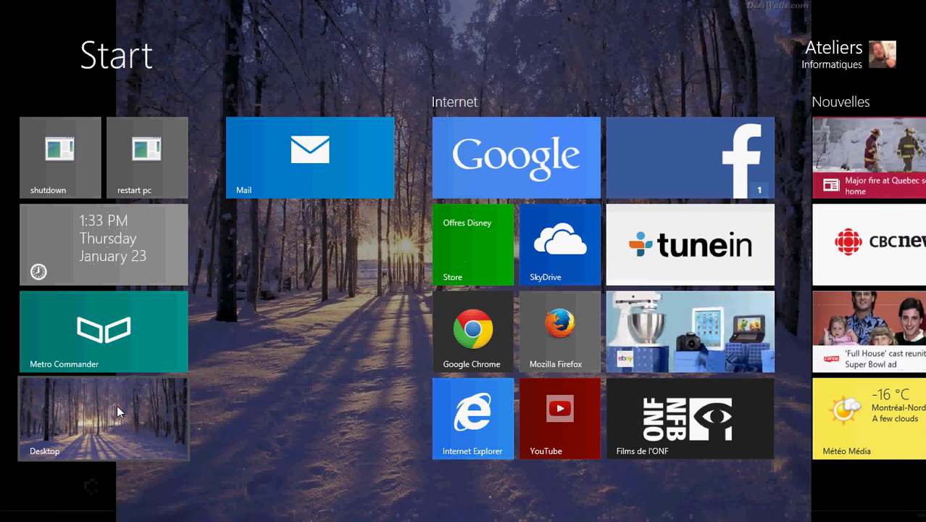
{"action": "left_click", "coordinate": [116, 405]}
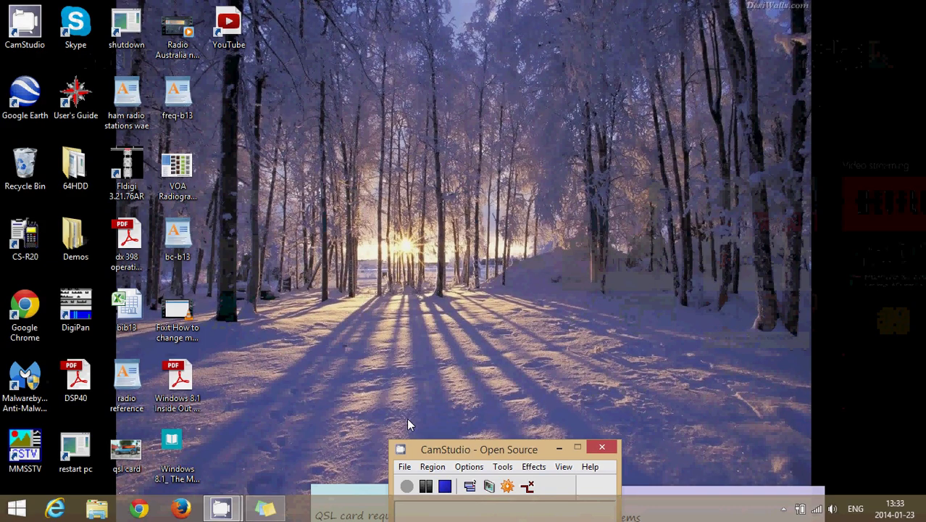